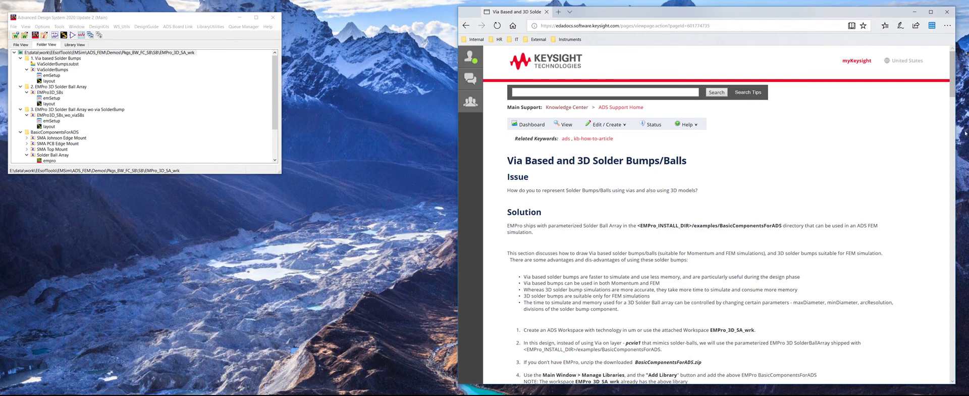
# Browse the workspace panels and view the list of workspace libraries
pyautogui.scroll(-3, 950, 118)
pyautogui.moveTo(951, 118); pyautogui.dragTo(930, 308)
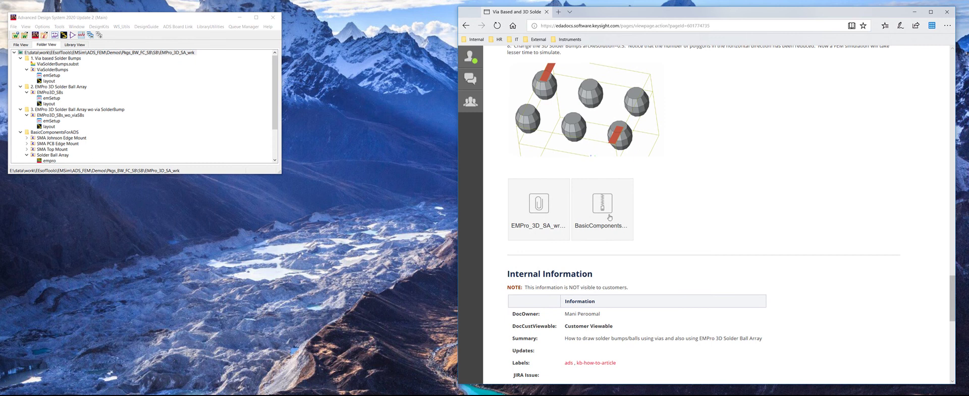
pyautogui.moveTo(952, 292); pyautogui.dragTo(927, 52)
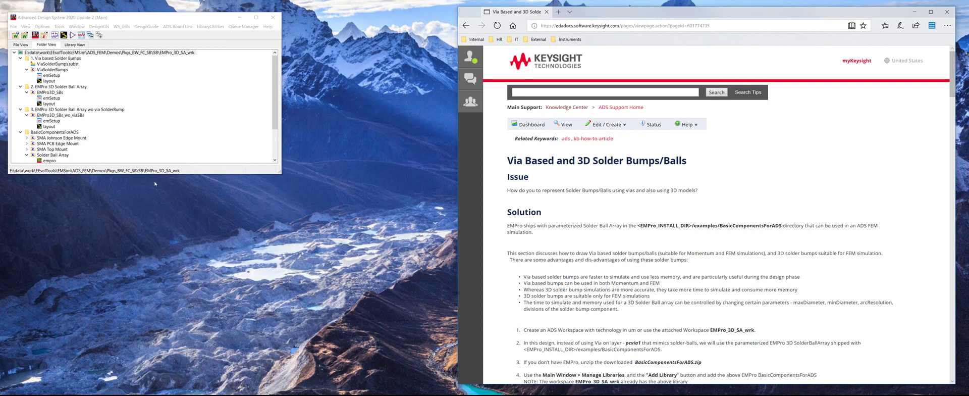
pyautogui.click(13, 26)
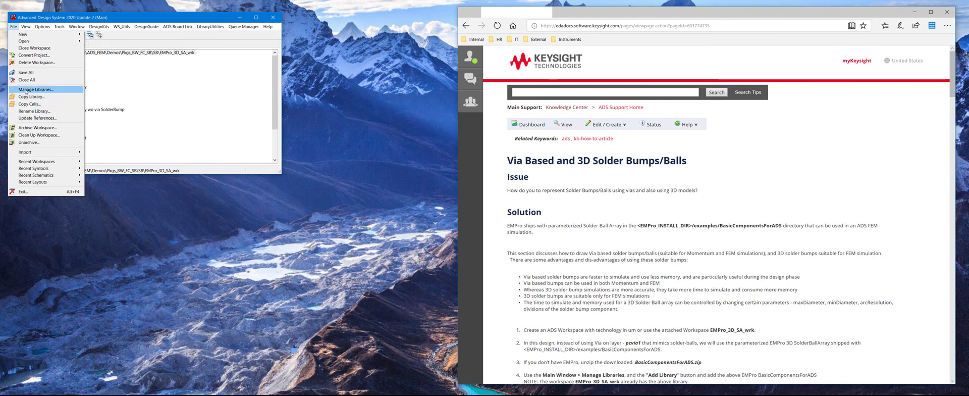
pyautogui.click(26, 90)
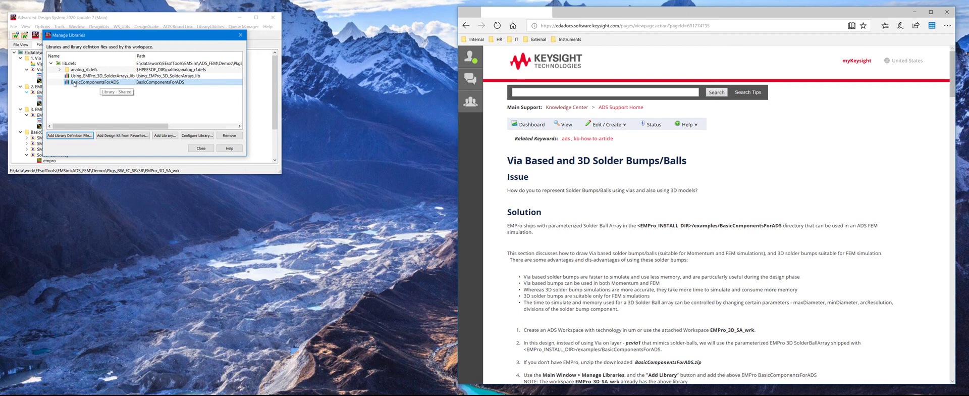
pyautogui.click(204, 149)
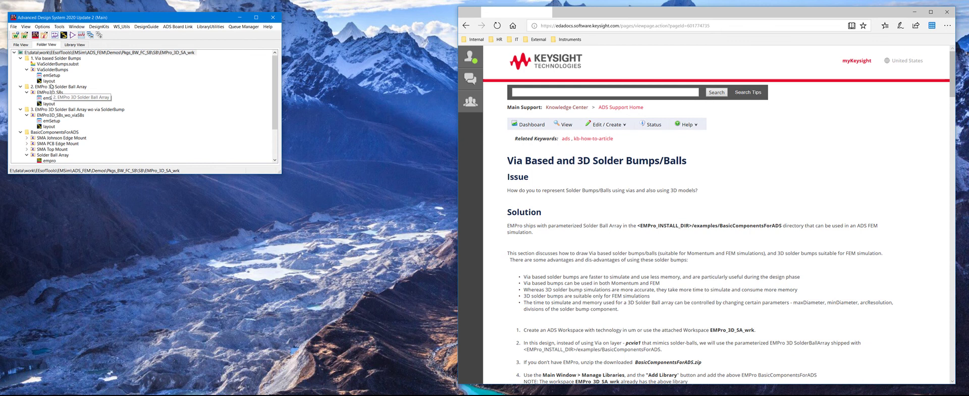
# Open the ViaSolderBumps layout, move its window higher, and scroll the Layers panel
pyautogui.doubleClick(49, 81)
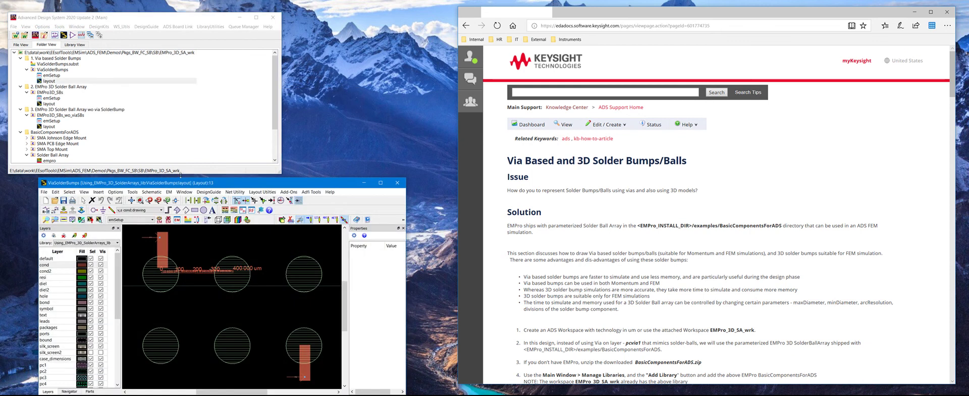
pyautogui.moveTo(183, 184); pyautogui.dragTo(208, 130)
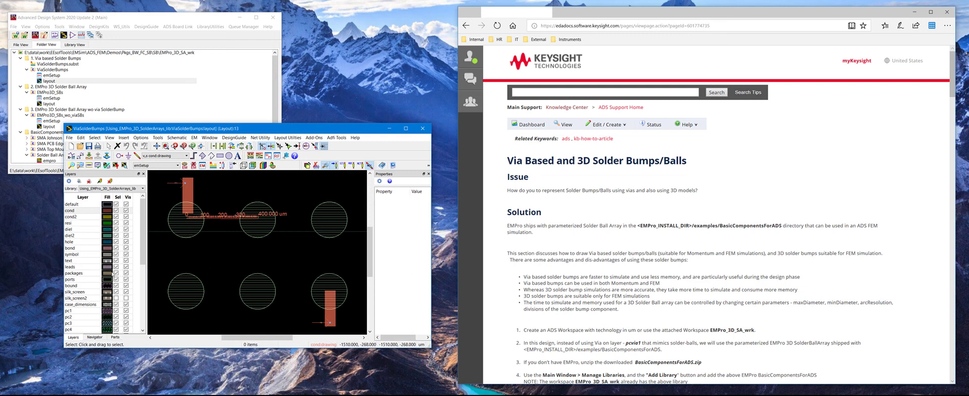
pyautogui.scroll(-2, 144, 272)
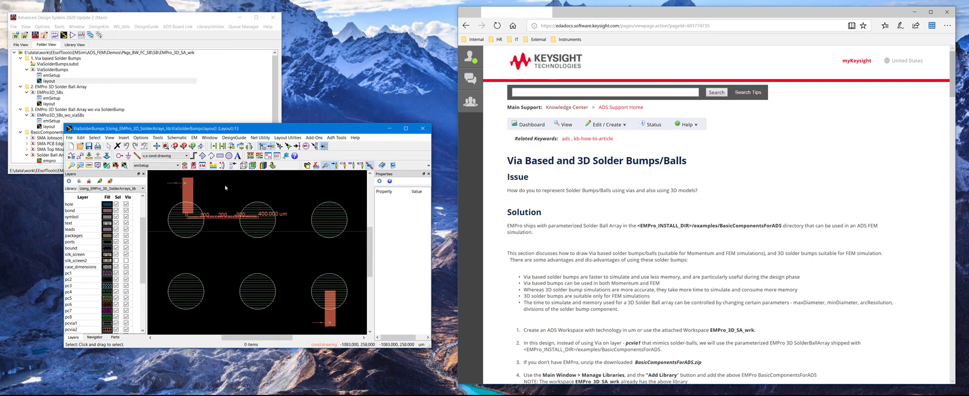
# Open the ViaSolderBumps.subst substrate stack and inspect its cond conductor layer
pyautogui.doubleClick(55, 63)
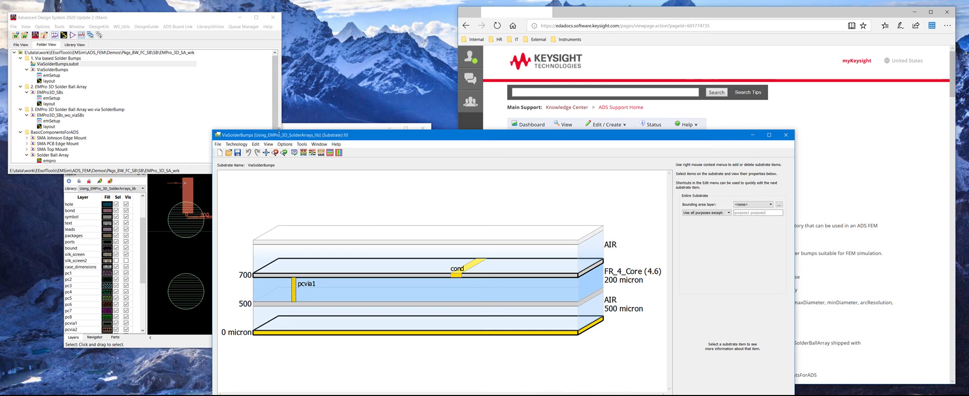
pyautogui.moveTo(279, 132); pyautogui.dragTo(284, 59)
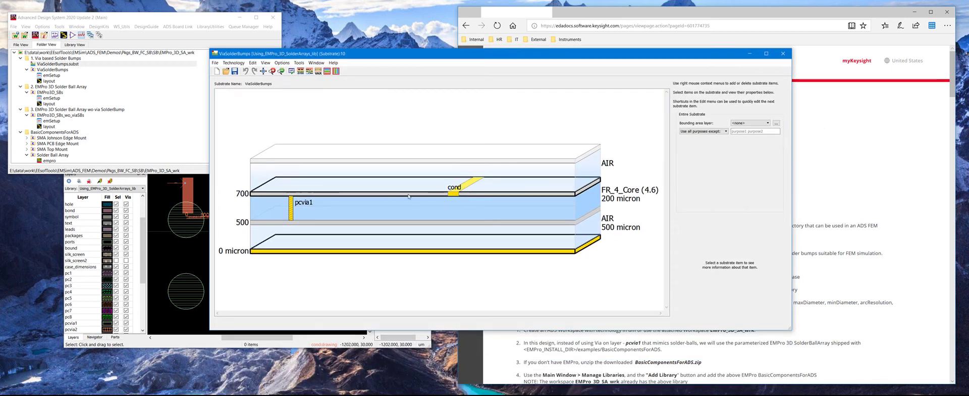
pyautogui.click(454, 192)
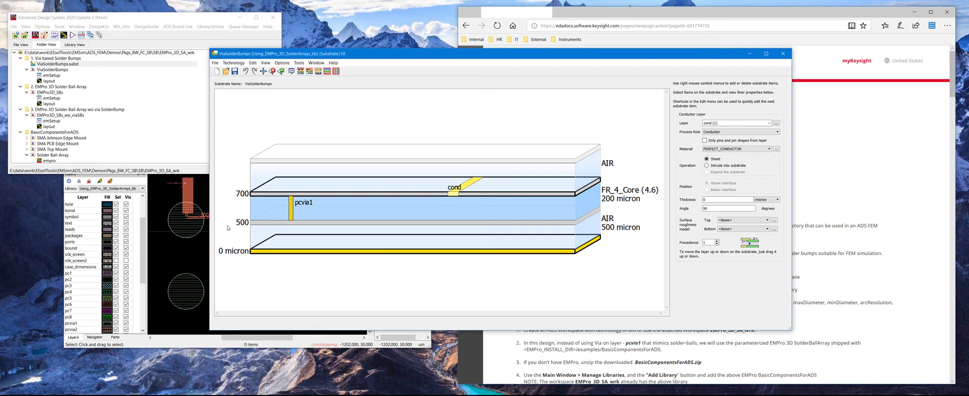
# Select the top-left red trace, then inspect pcvia1 as a PERFECT_CONDUCTOR via between 500 and 700 µm
pyautogui.click(193, 204)
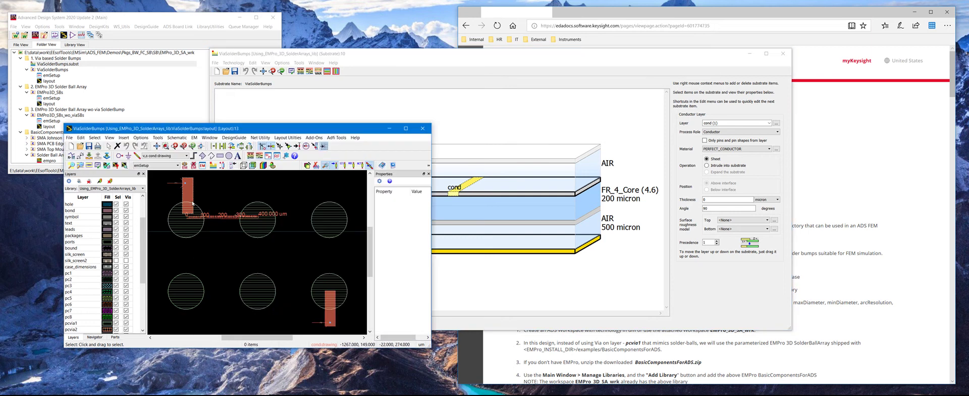
pyautogui.click(185, 192)
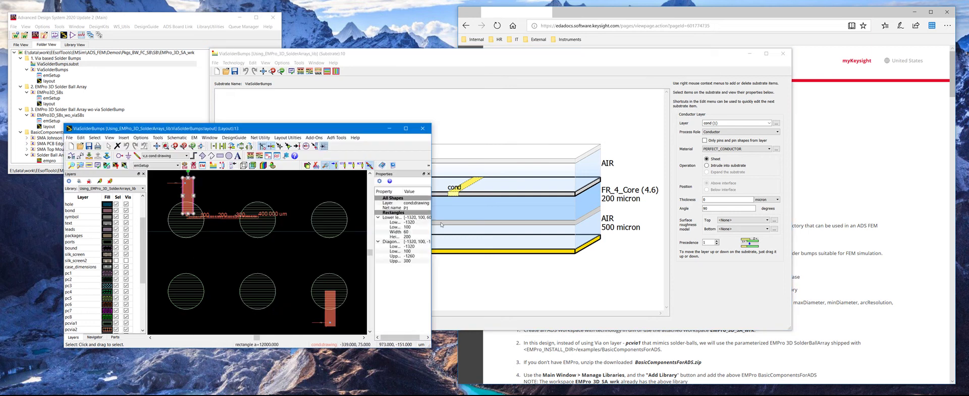
pyautogui.click(499, 288)
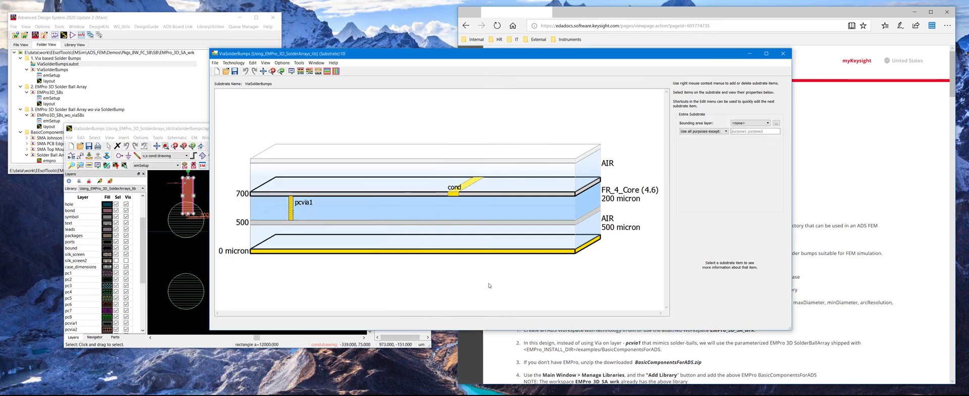
pyautogui.click(289, 210)
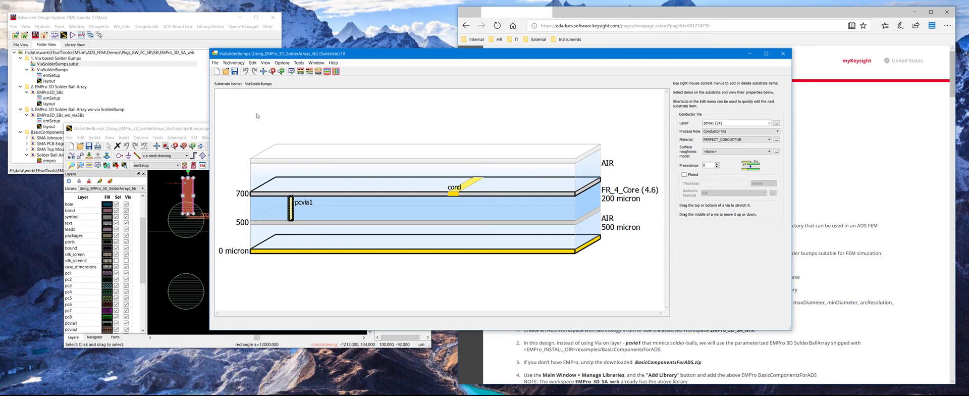
pyautogui.click(206, 233)
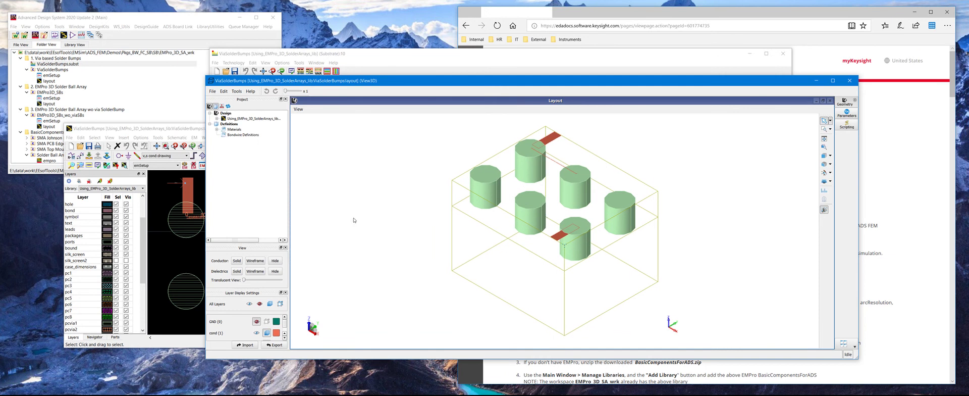
pyautogui.click(169, 127)
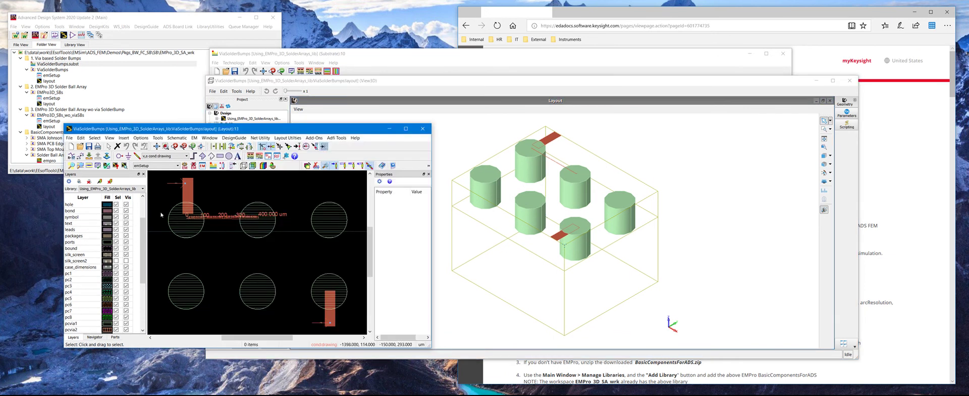
pyautogui.click(446, 317)
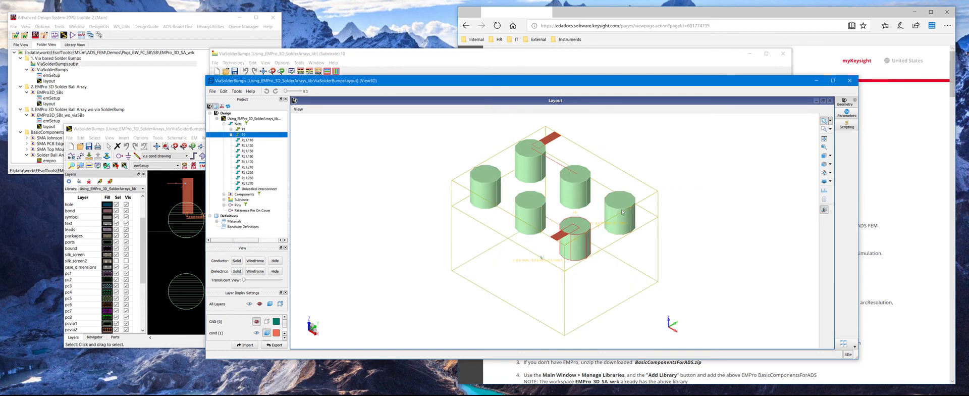
pyautogui.click(538, 156)
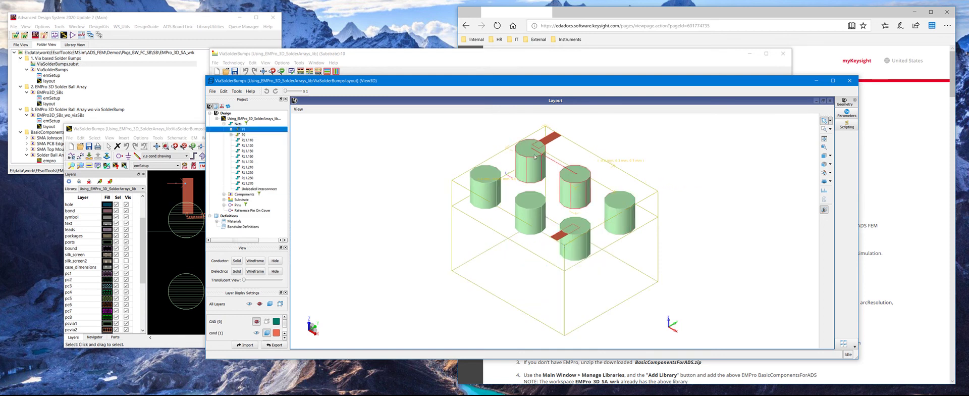
pyautogui.click(849, 80)
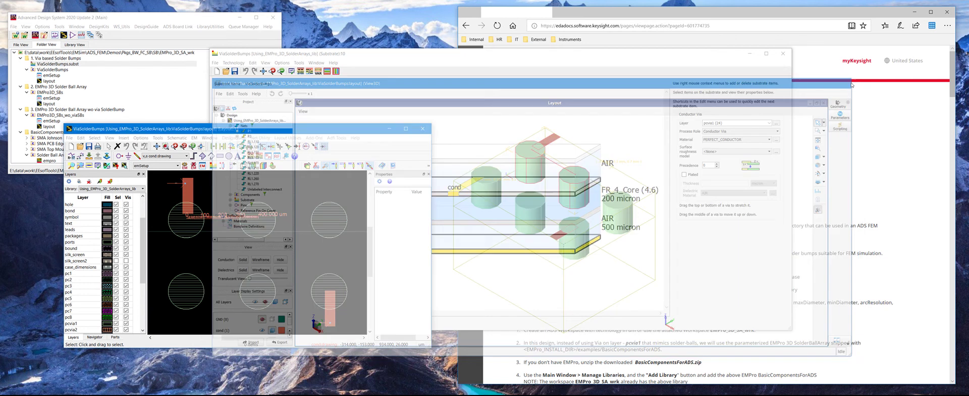
pyautogui.click(353, 128)
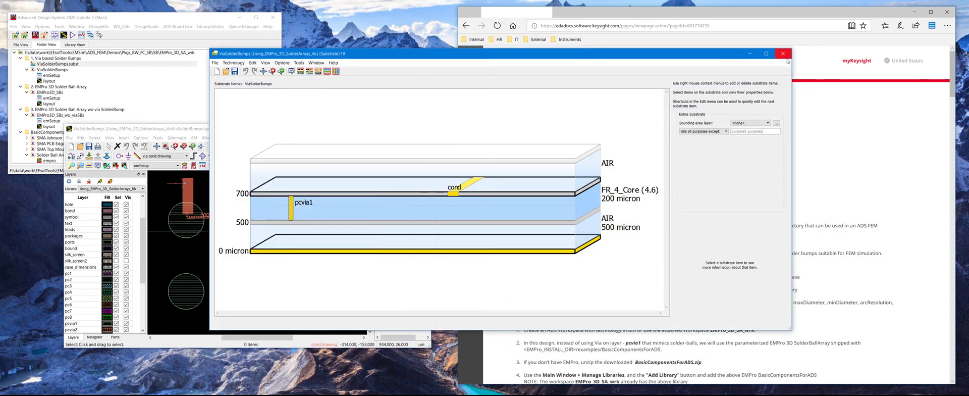
# Close the substrate editor and open the EMPro3D_SBs layout
pyautogui.click(783, 53)
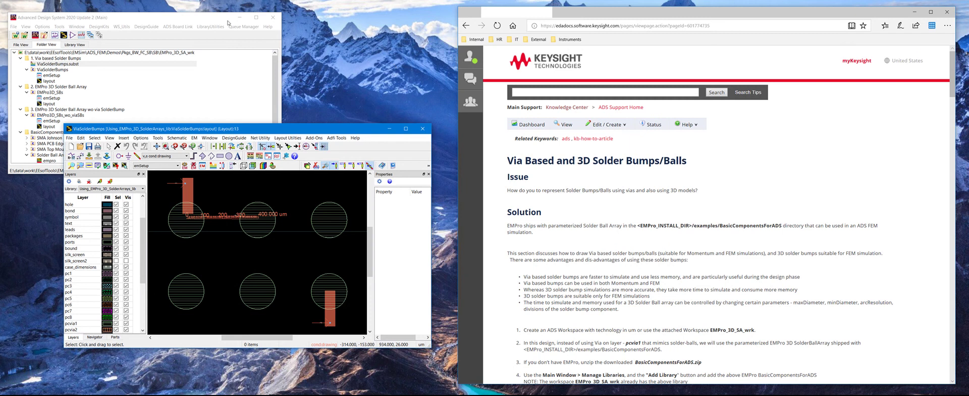
pyautogui.click(189, 13)
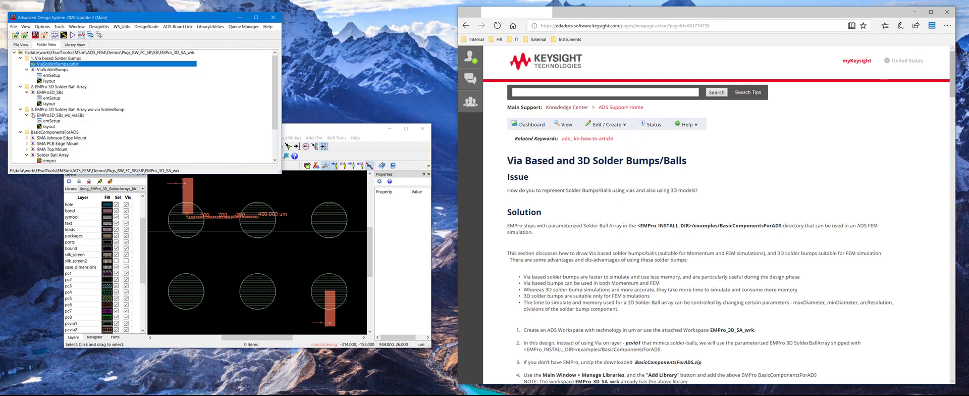
pyautogui.doubleClick(49, 103)
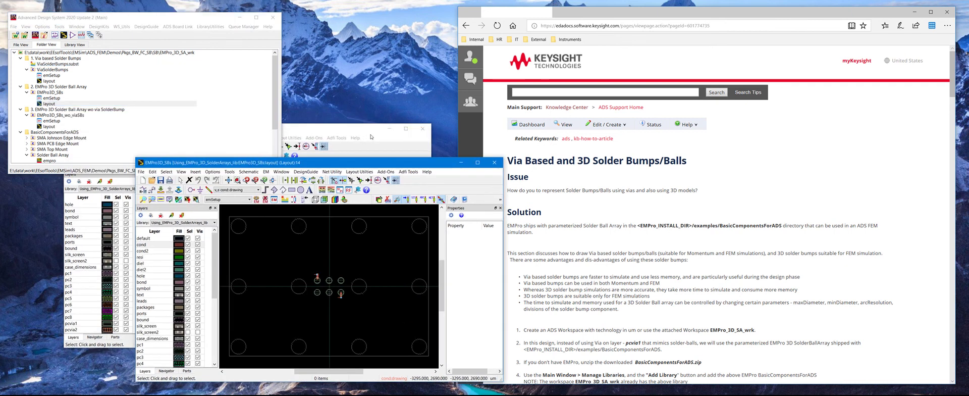
# Close the ViaSolderBumps layout and select the Solder Ball Array component
pyautogui.click(371, 137)
pyautogui.click(427, 131)
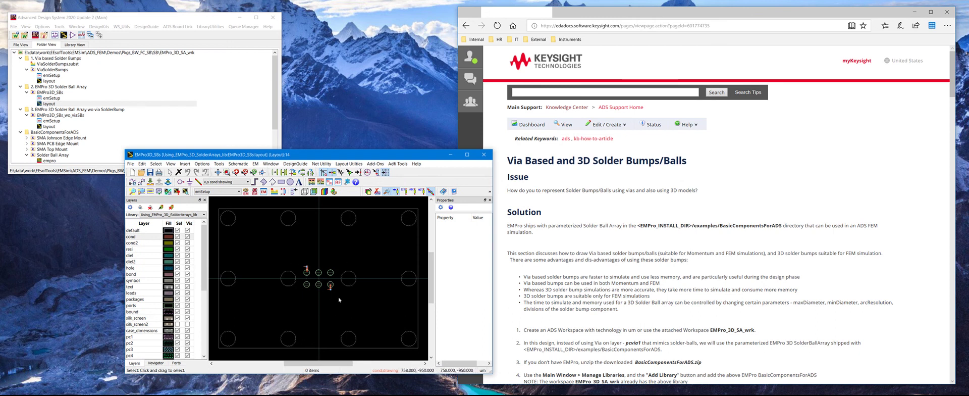
pyautogui.click(219, 251)
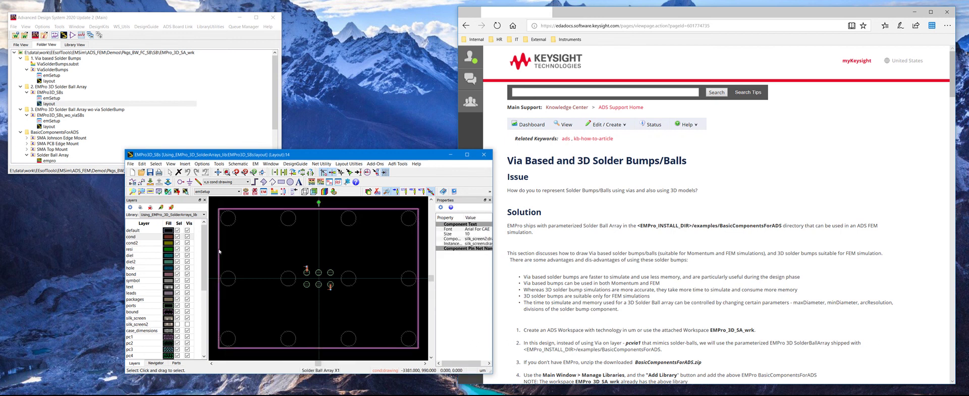
# Expand the Solder Ball Array cell, preview its empro view, and open it in EMPro
pyautogui.click(65, 170)
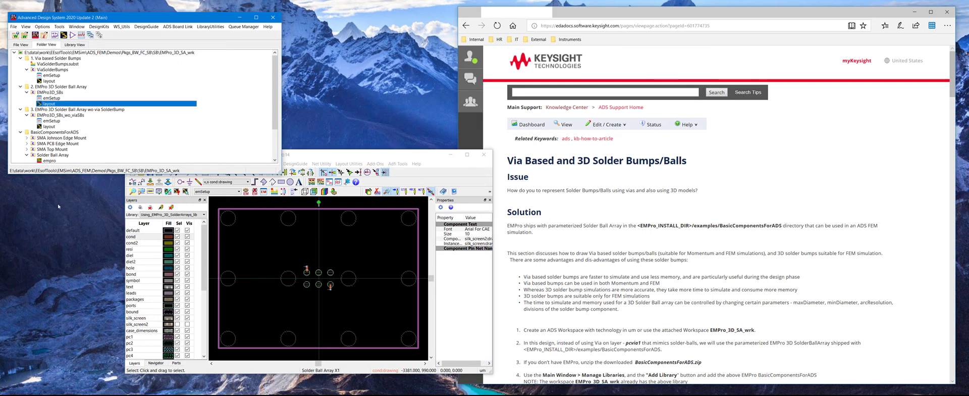
pyautogui.moveTo(69, 173); pyautogui.dragTo(53, 198)
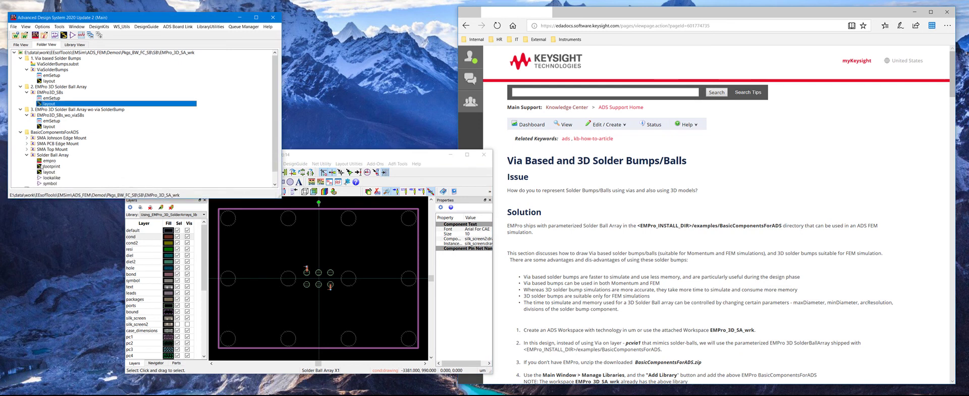
pyautogui.click(25, 155)
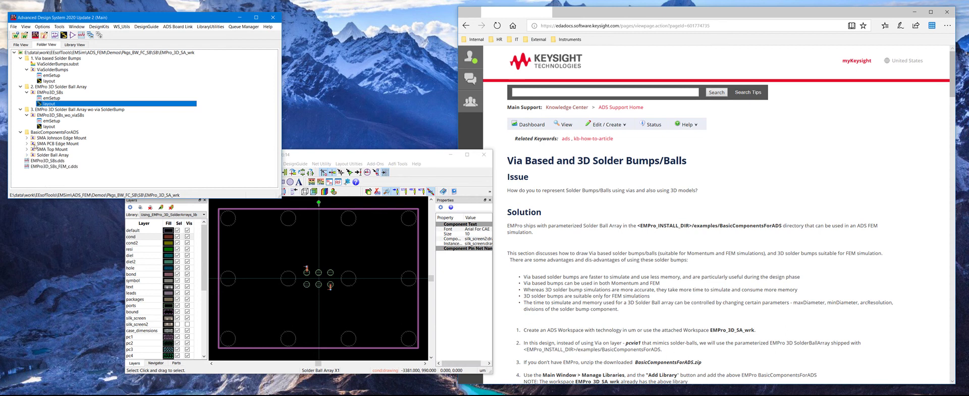
pyautogui.click(41, 154)
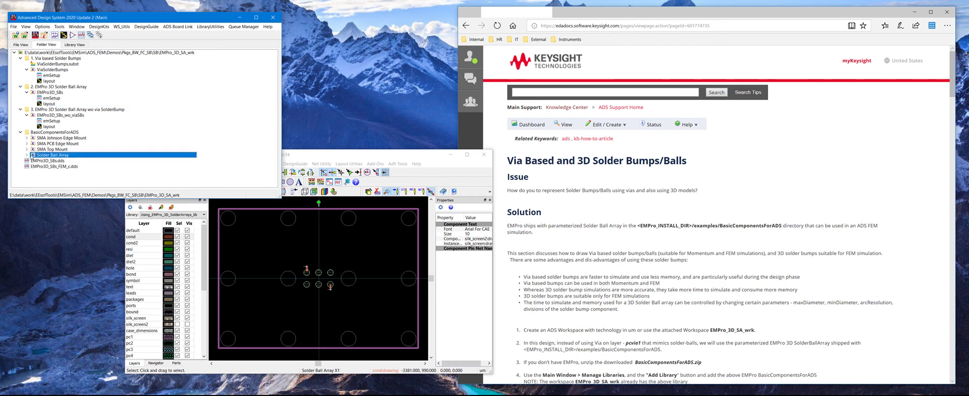
pyautogui.click(26, 155)
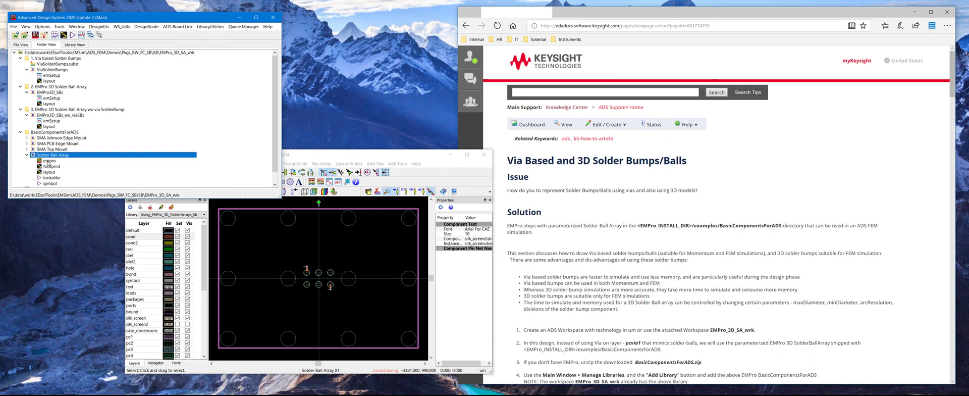
pyautogui.doubleClick(48, 161)
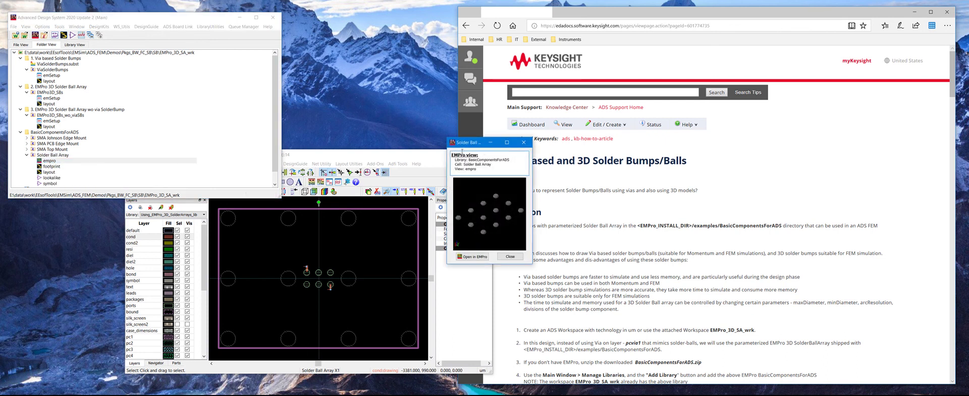
pyautogui.click(473, 257)
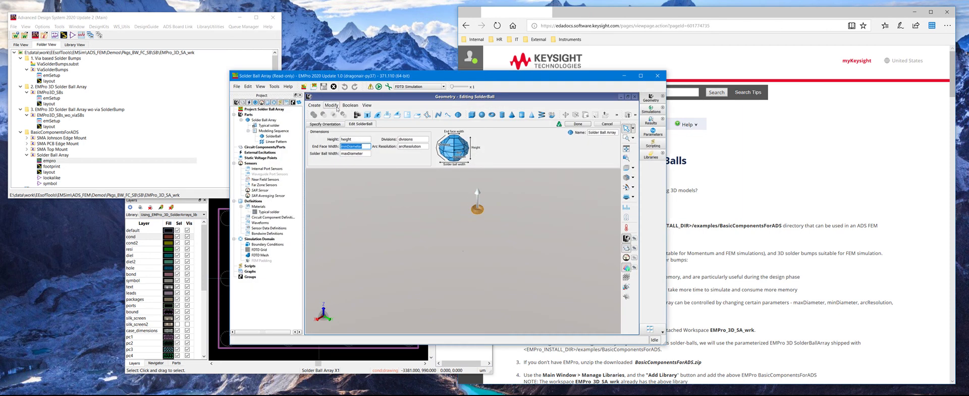
# Review the SolderBall height, arcResolution and divisions values unchanged, then move to the Linear Pattern
pyautogui.doubleClick(357, 140)
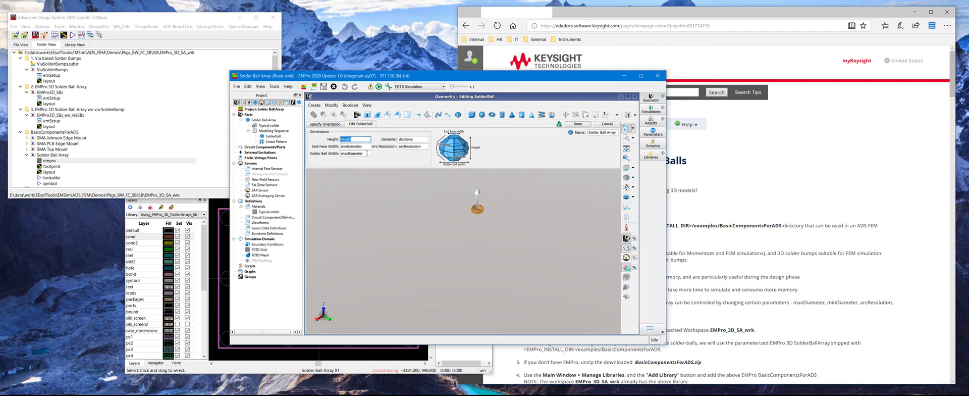
pyautogui.doubleClick(401, 147)
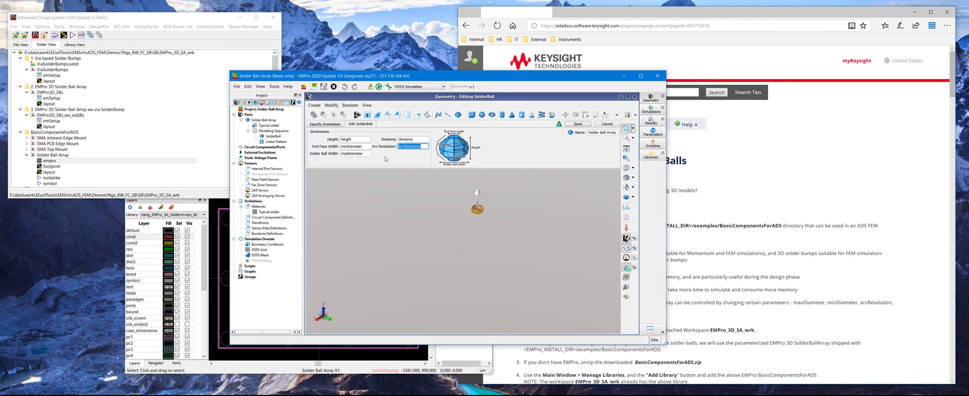
pyautogui.click(426, 147)
pyautogui.moveTo(421, 139); pyautogui.dragTo(396, 138)
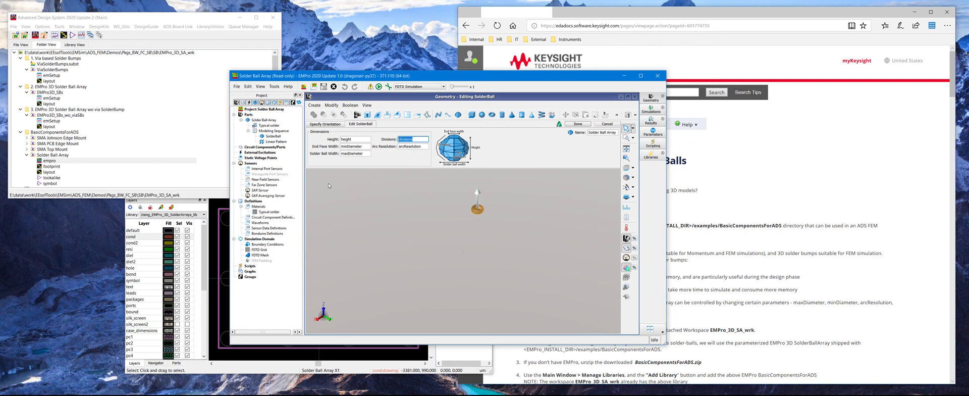
pyautogui.click(276, 145)
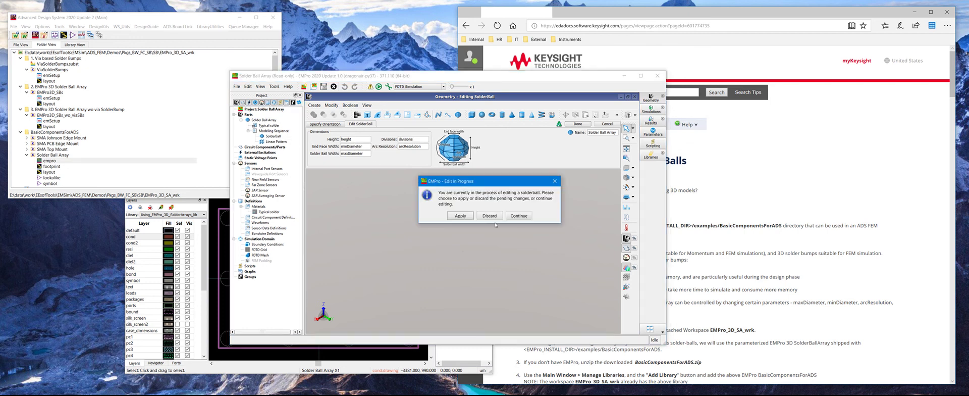
# Discard the pending SolderBall edit and review the Linear Pattern's dx, dy spacing and nx, ny counts
pyautogui.click(489, 215)
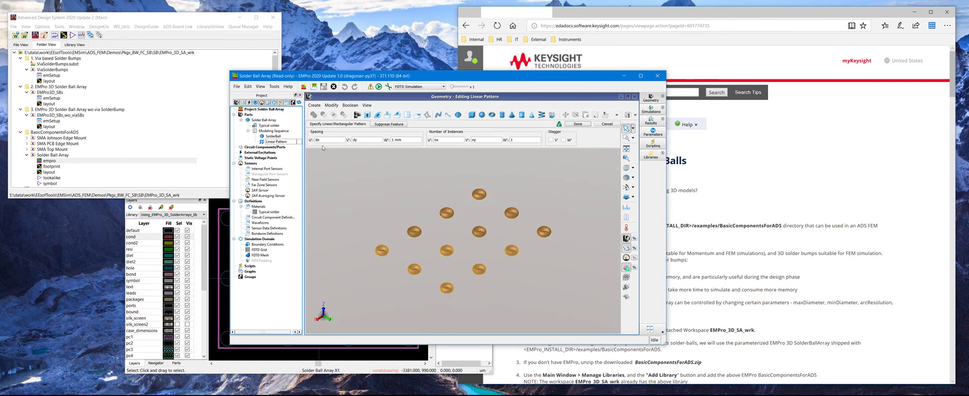
pyautogui.doubleClick(317, 139)
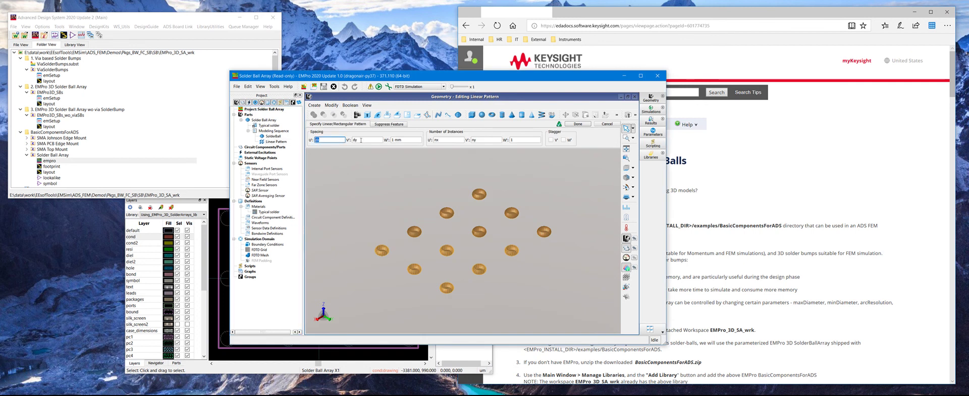
pyautogui.doubleClick(356, 139)
pyautogui.doubleClick(443, 141)
pyautogui.doubleClick(484, 140)
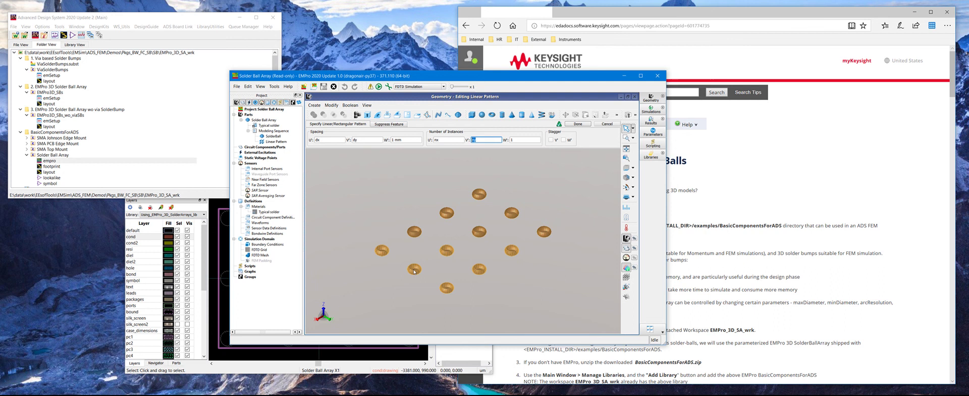
# Minimize EMPro and close the EMPro view preview in ADS
pyautogui.click(624, 77)
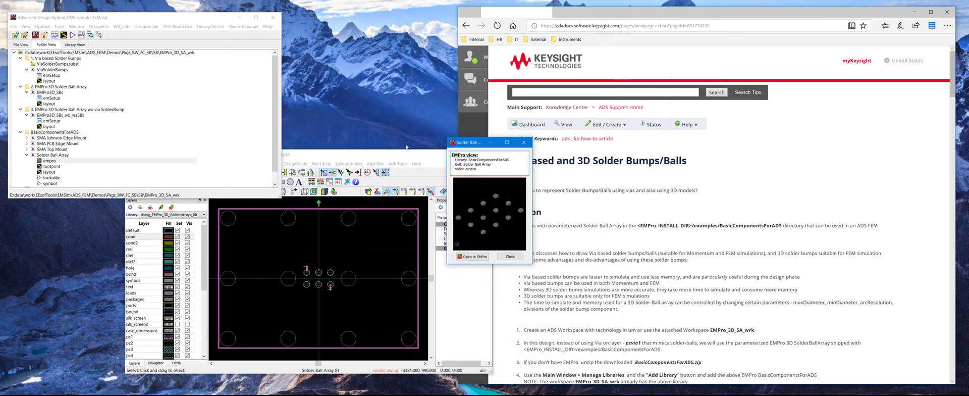
pyautogui.click(523, 142)
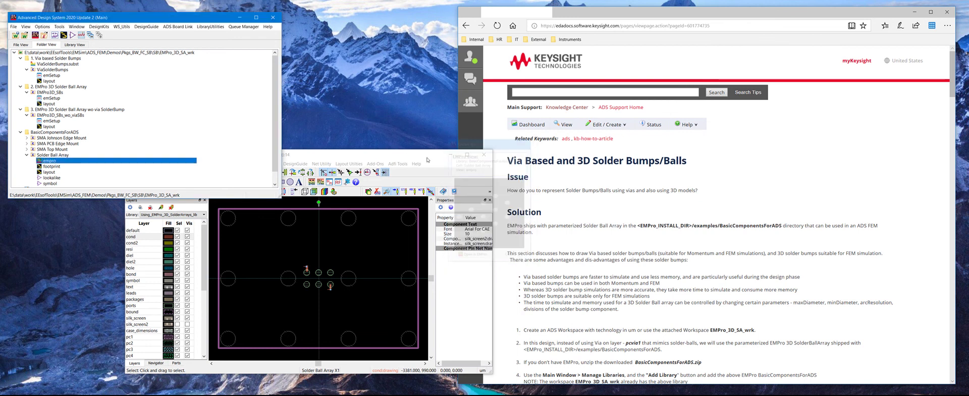
pyautogui.click(213, 254)
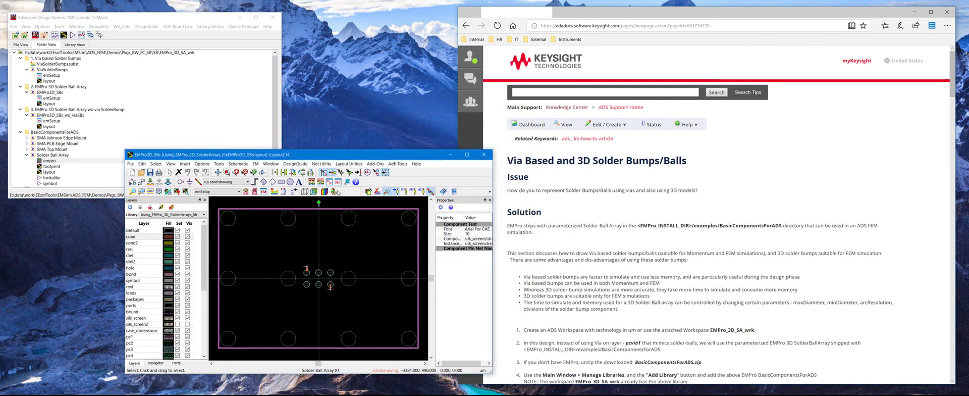
# Review X1's dy, nx, maxDiameter and minDiameter instance parameters, then cancel without changes
pyautogui.doubleClick(219, 264)
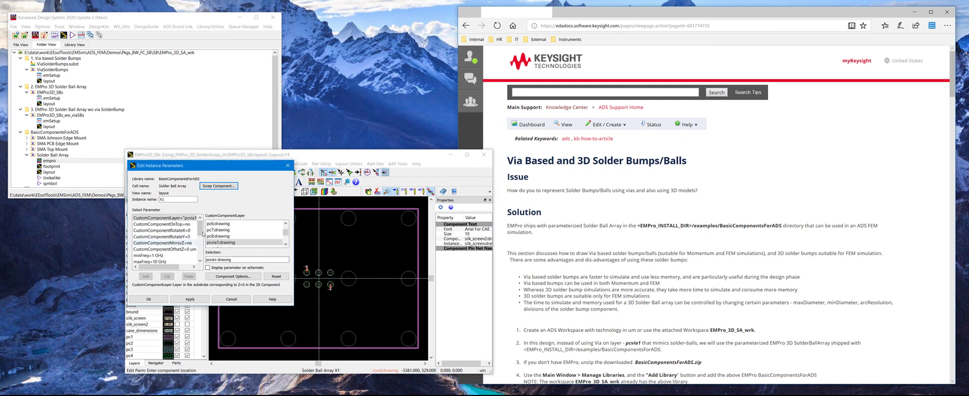
pyautogui.moveTo(214, 165); pyautogui.dragTo(172, 101)
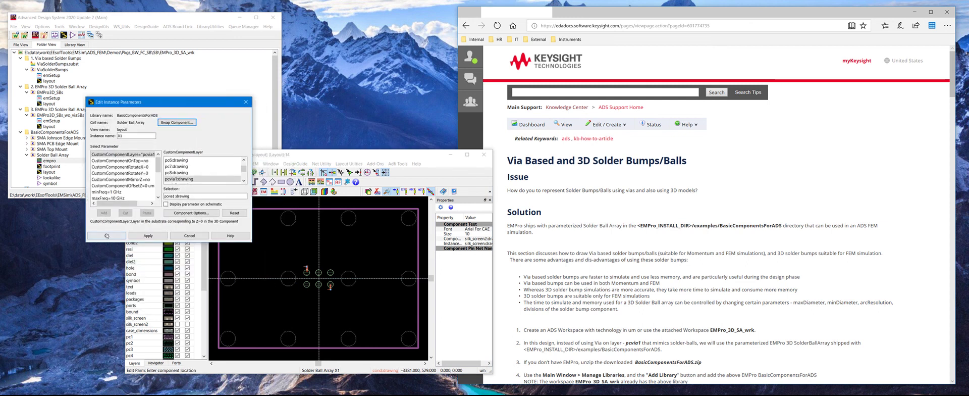
pyautogui.moveTo(111, 243); pyautogui.dragTo(111, 318)
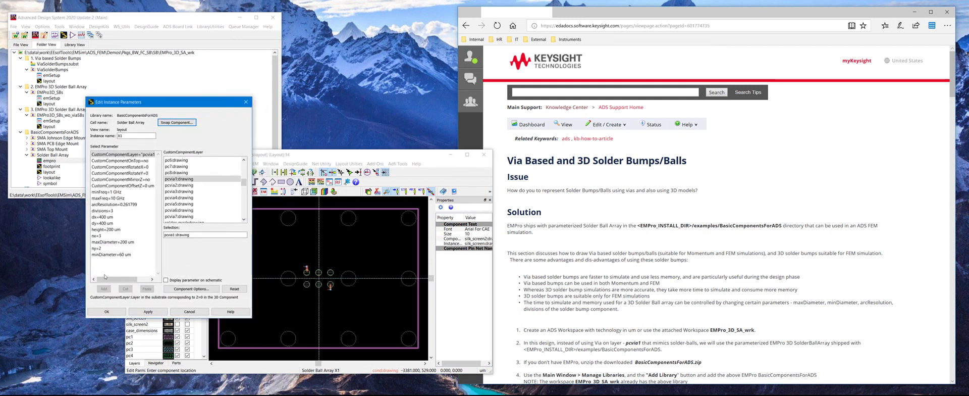
pyautogui.click(102, 223)
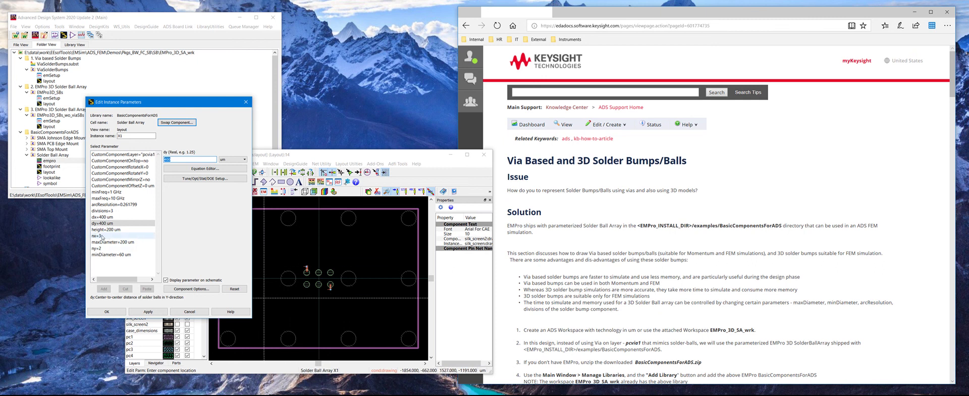
pyautogui.click(104, 236)
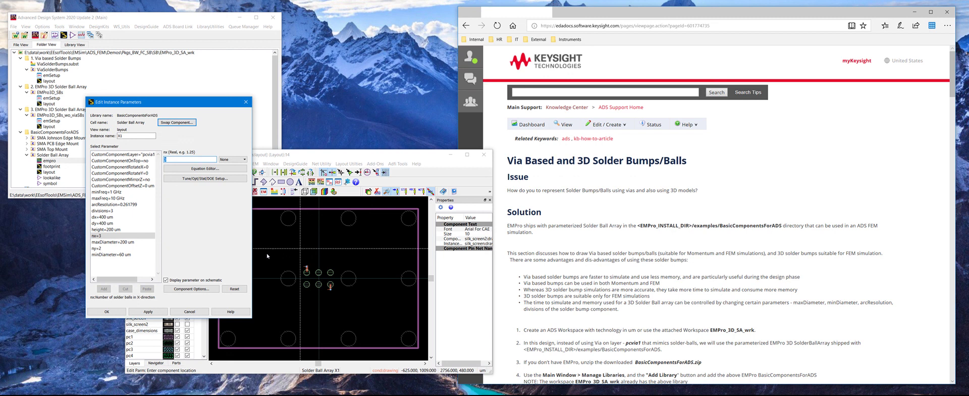
pyautogui.click(107, 243)
pyautogui.click(108, 255)
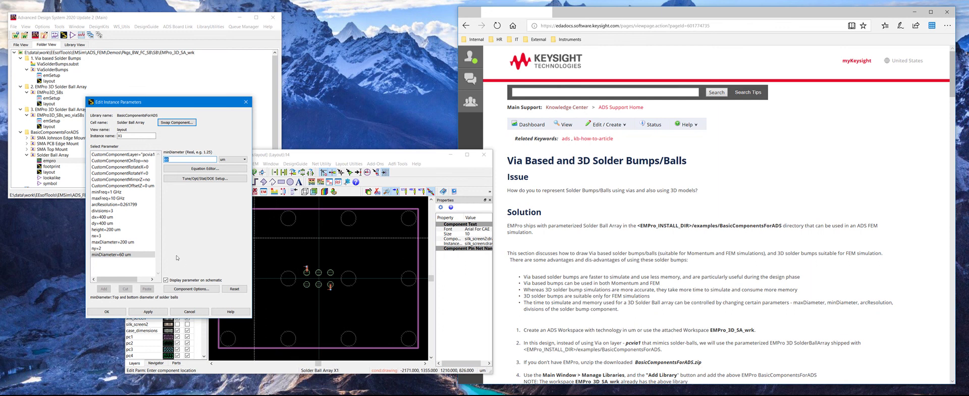
pyautogui.click(189, 311)
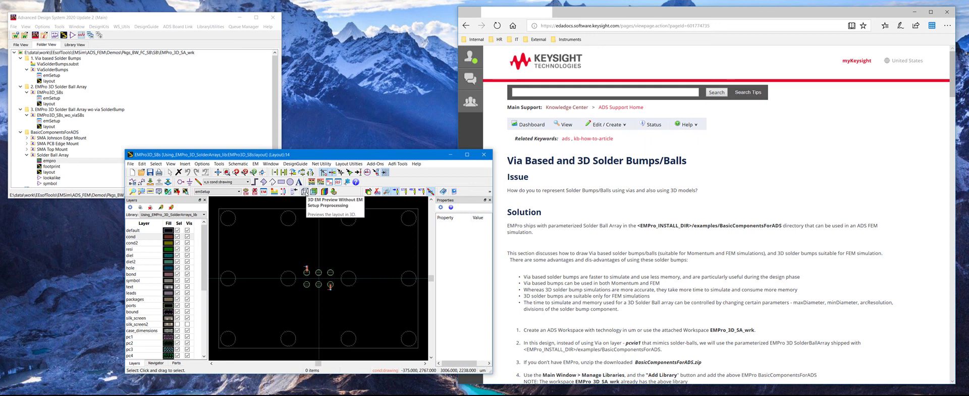
pyautogui.click(304, 191)
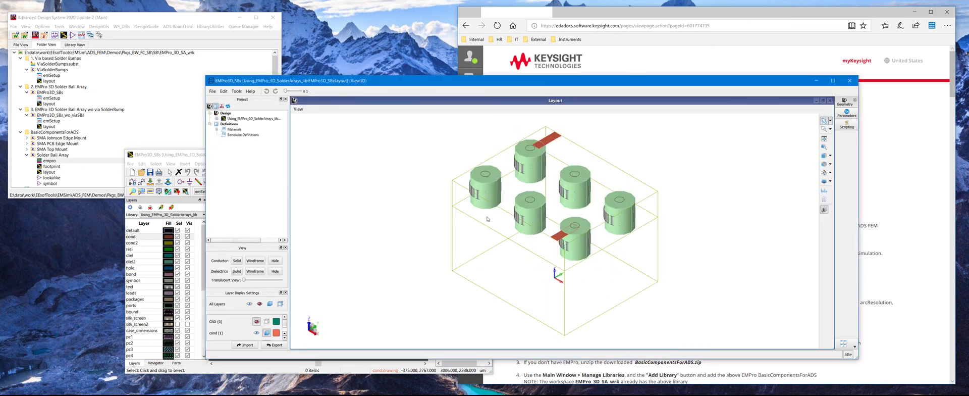
pyautogui.moveTo(509, 240); pyautogui.dragTo(528, 230)
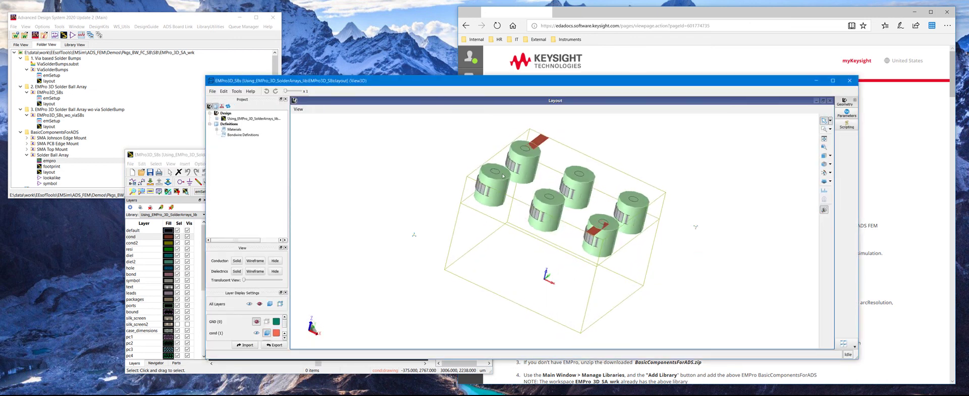
pyautogui.moveTo(457, 157); pyautogui.dragTo(522, 261)
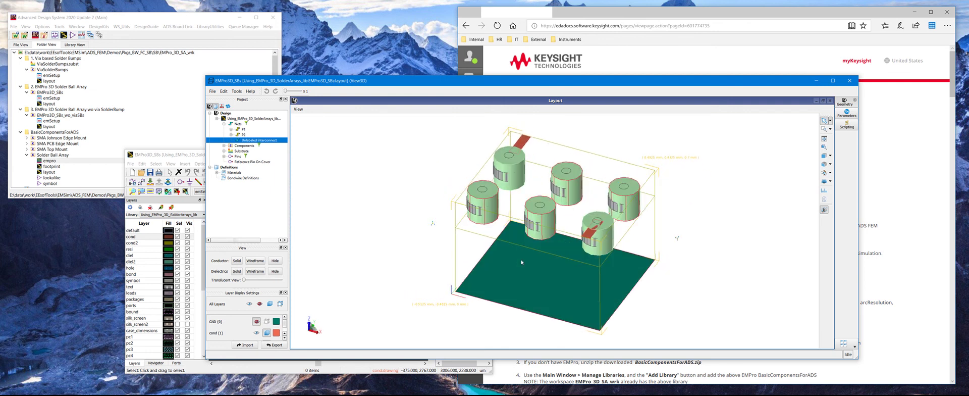
pyautogui.click(471, 208)
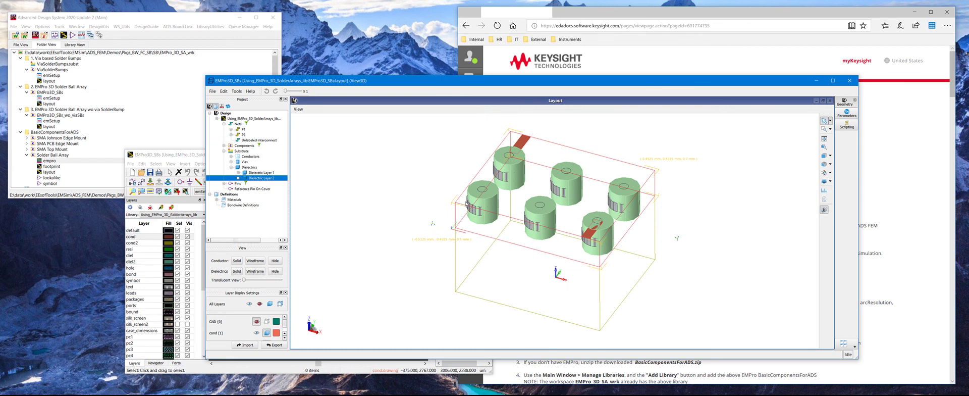
pyautogui.moveTo(495, 273); pyautogui.dragTo(528, 285)
pyautogui.moveTo(480, 229); pyautogui.dragTo(486, 214)
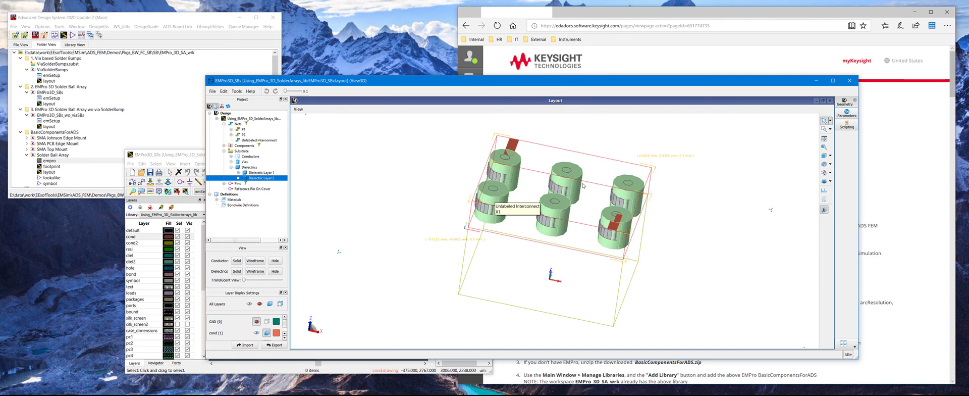
pyautogui.click(850, 81)
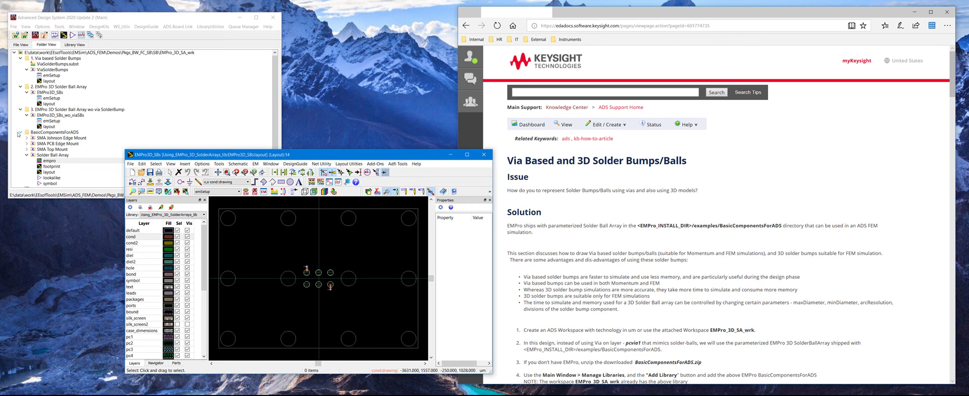
# Open the EMPro3D_SBs_wo_viaSBs layout view from the Folder View
pyautogui.doubleClick(49, 127)
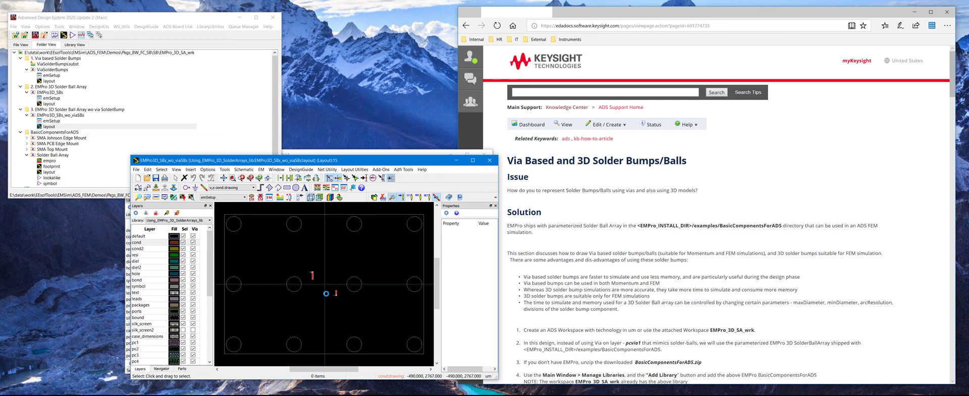
# View the barrel-shaped solder balls in 3D EM Preview, then close it and return to the Knowledge Center article
pyautogui.click(436, 197)
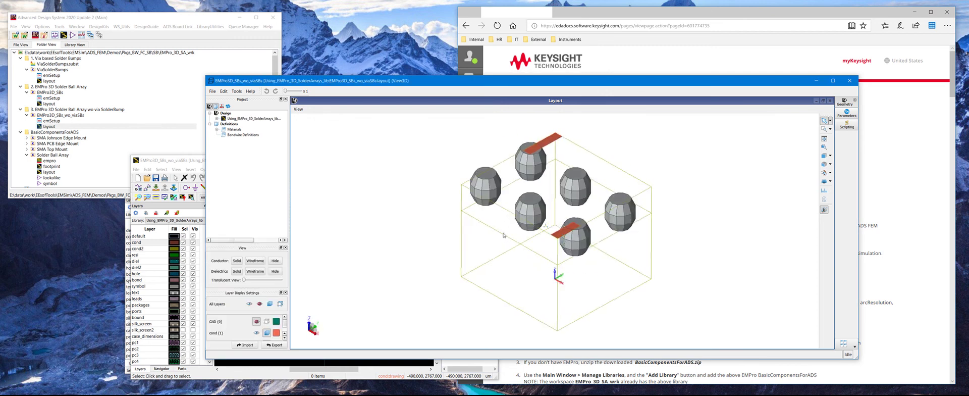
pyautogui.moveTo(503, 234)
pyautogui.mouseDown()
pyautogui.moveTo(504, 202)
pyautogui.moveTo(567, 272)
pyautogui.moveTo(503, 227)
pyautogui.mouseUp()
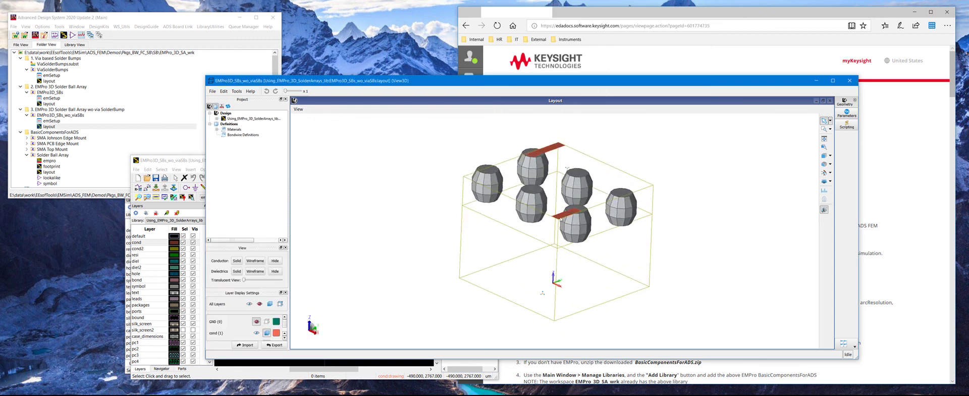
pyautogui.click(850, 80)
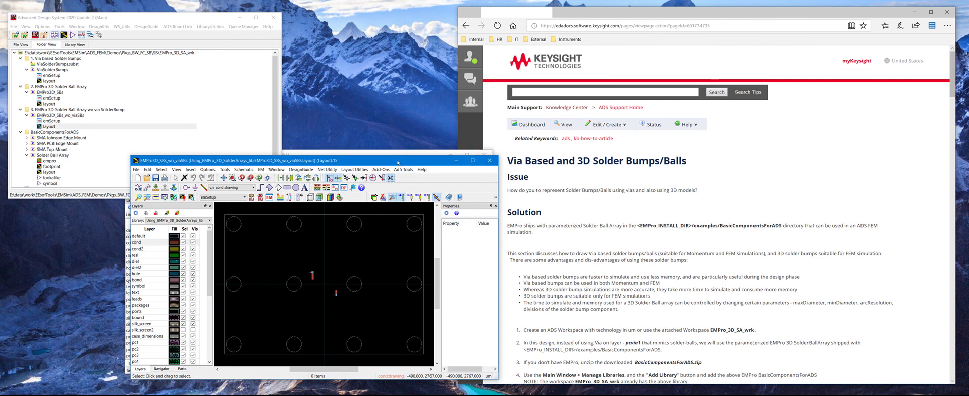
pyautogui.click(546, 178)
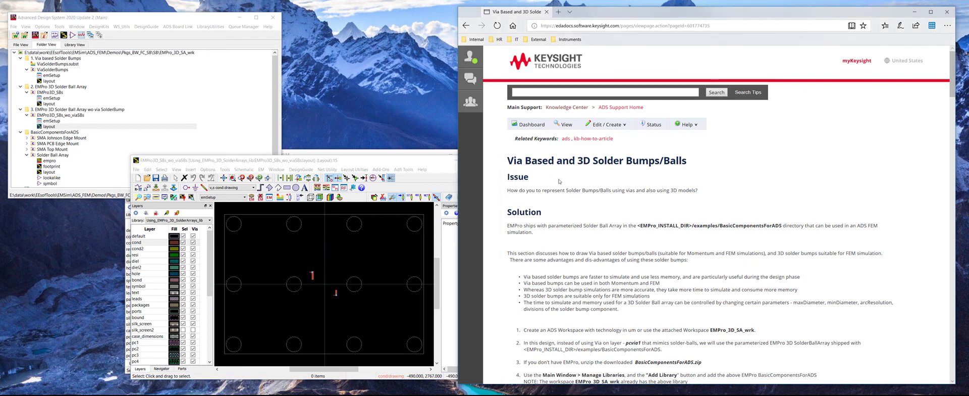